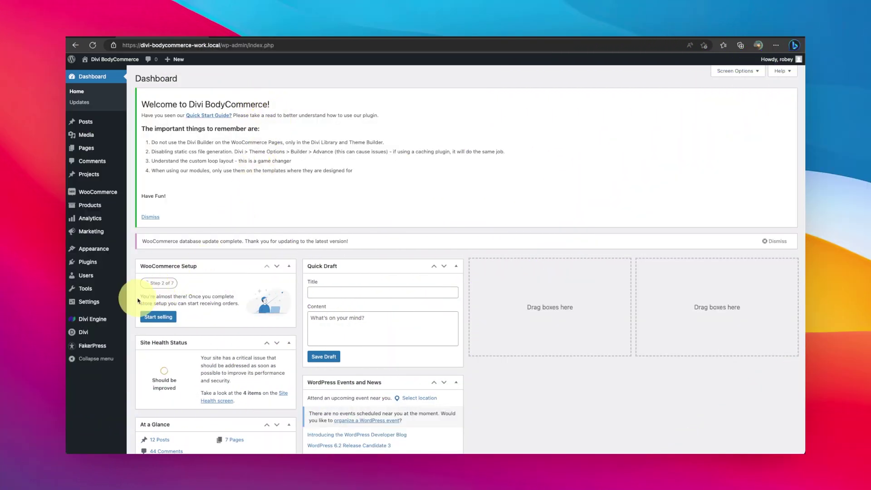
# Switch Enable Wishlist to YES in BodyCommerce's Wishlist settings and save the changes.
pyautogui.moveTo(99, 319)
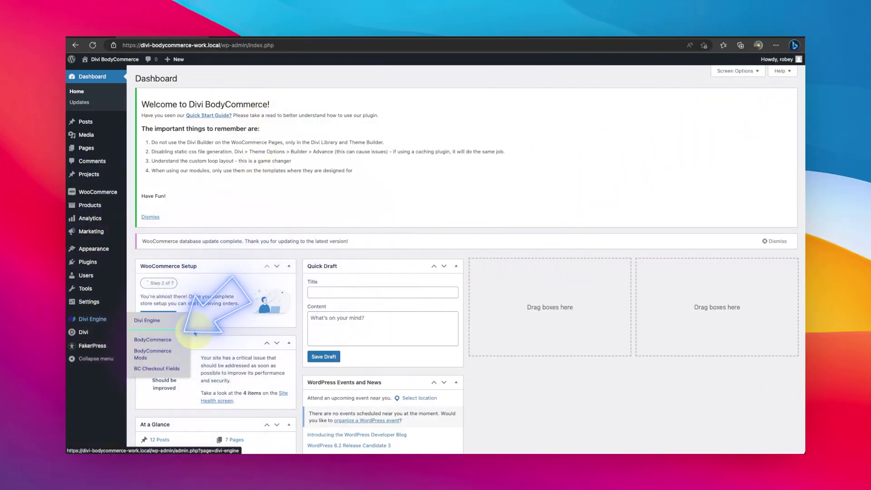
pyautogui.click(145, 341)
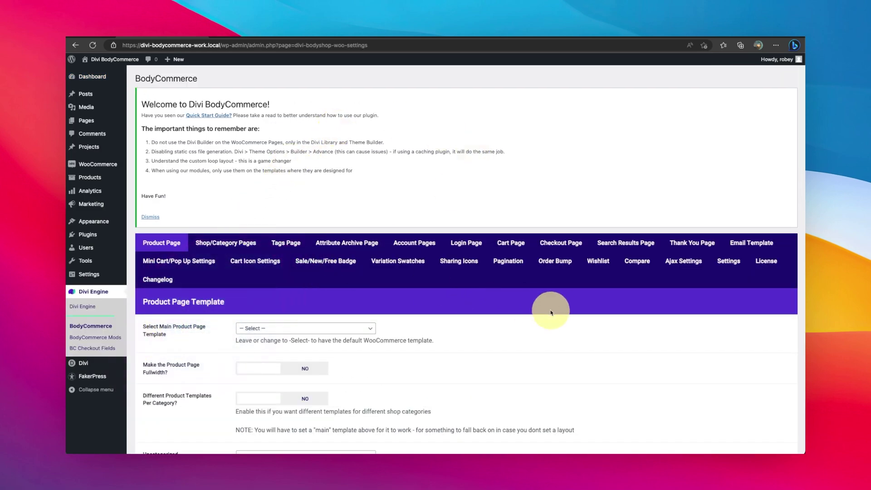
pyautogui.click(598, 262)
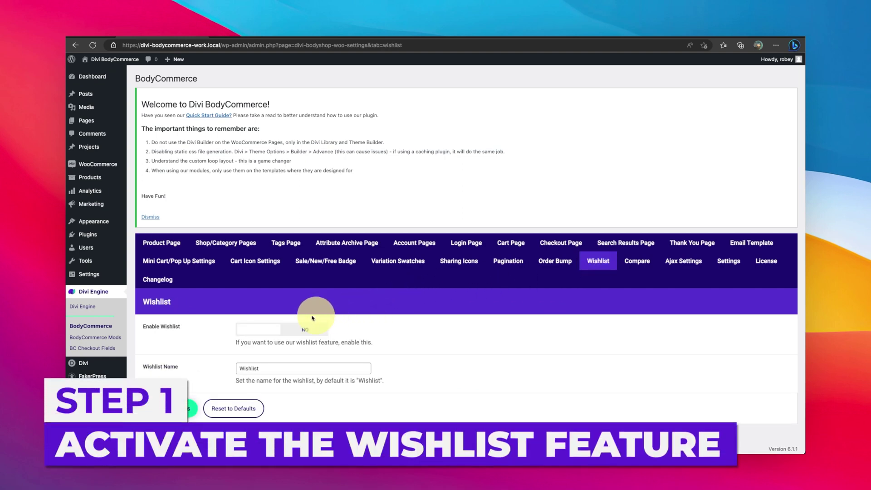
pyautogui.click(185, 405)
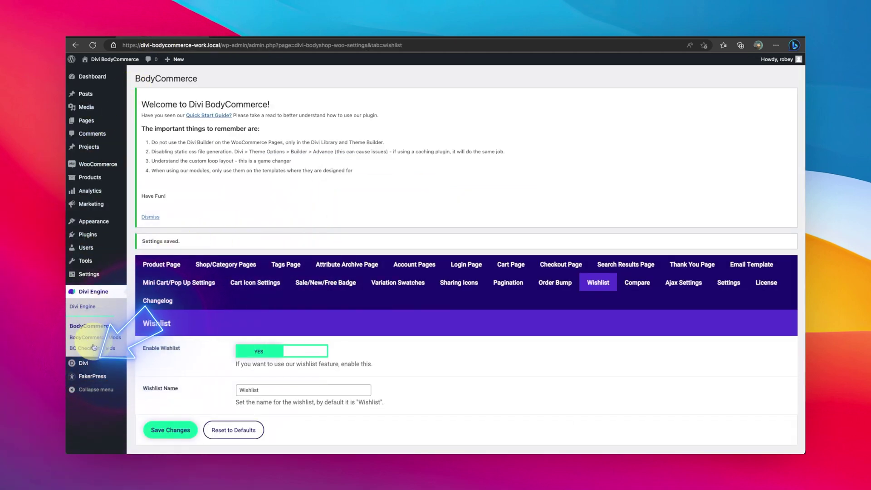
pyautogui.moveTo(86, 364)
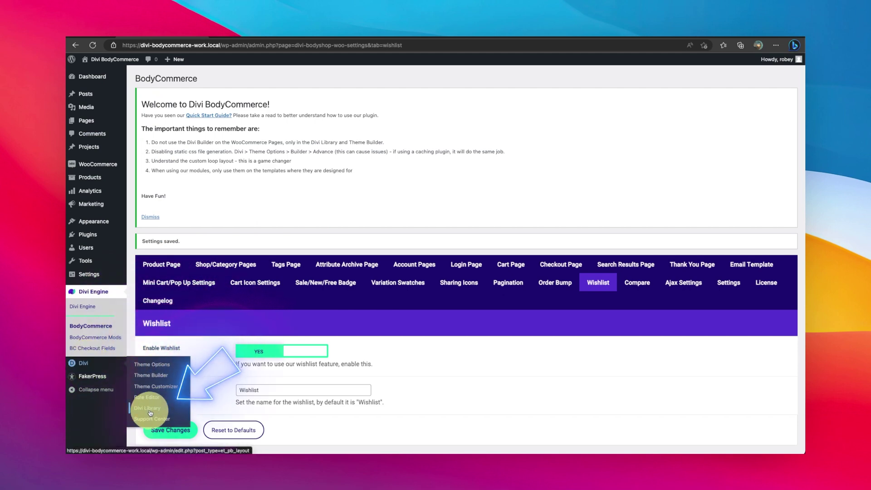
# Open the Image Top - Wishlist library layout in the Divi Builder and scroll down to its modules.
pyautogui.click(150, 409)
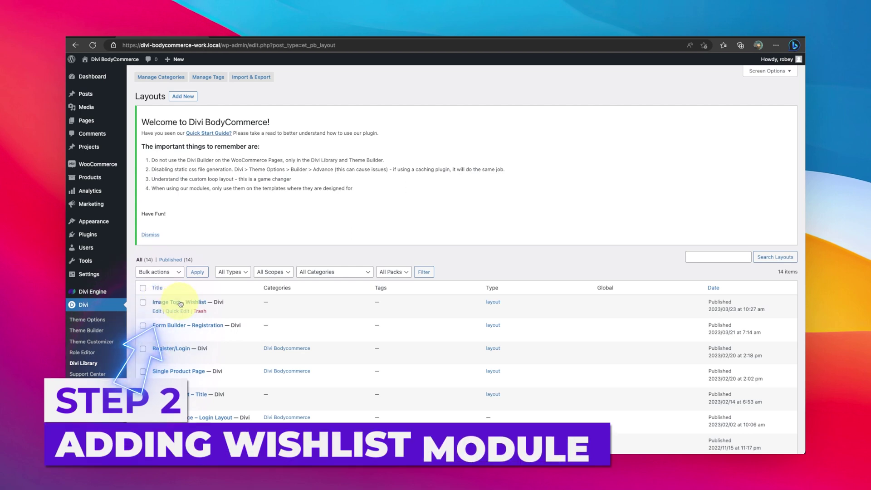
pyautogui.click(156, 311)
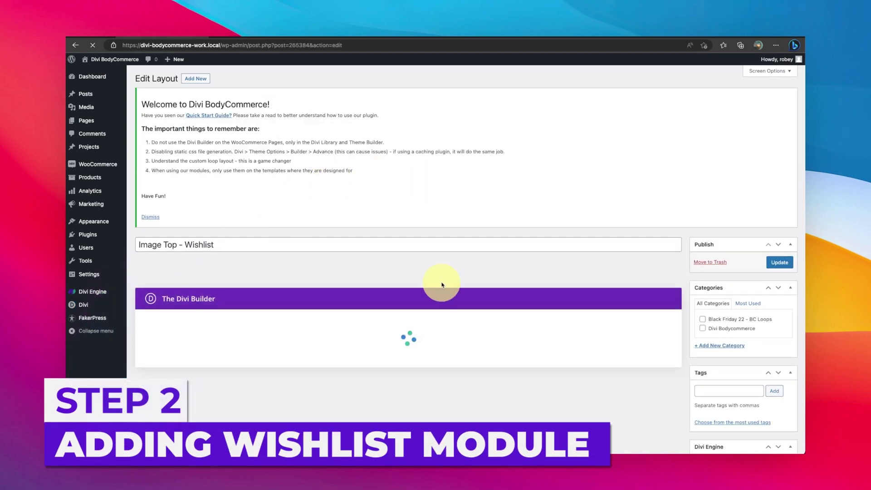
pyautogui.scroll(-3, 441, 284)
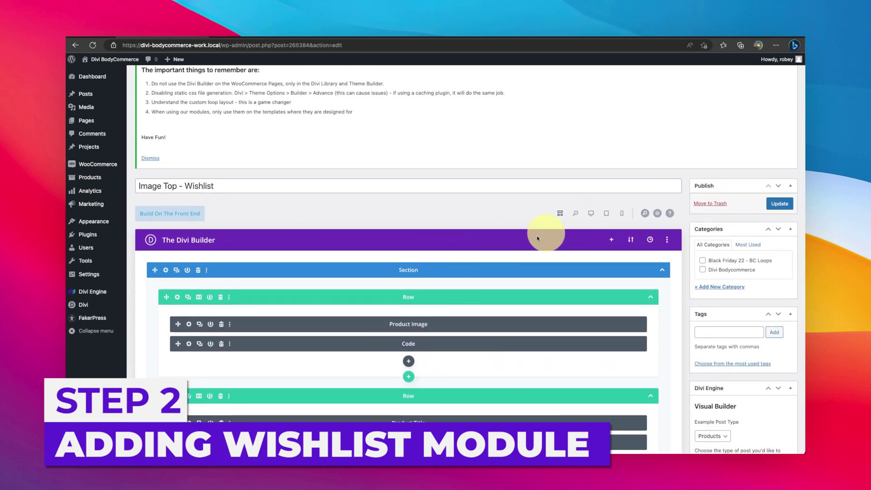
pyautogui.scroll(-3, 522, 243)
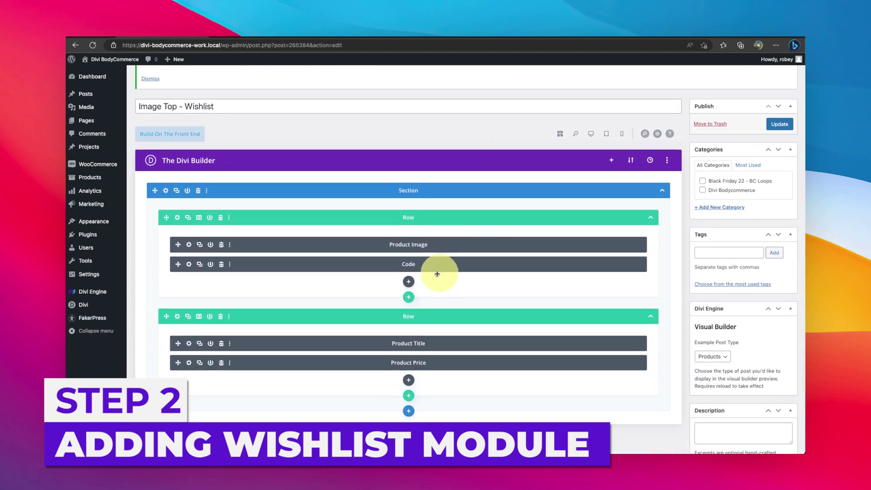
# Insert a PL Wishlist/Compare module under Code with type Wishlist and popup notification set to YES.
pyautogui.click(409, 282)
pyautogui.write('wish')
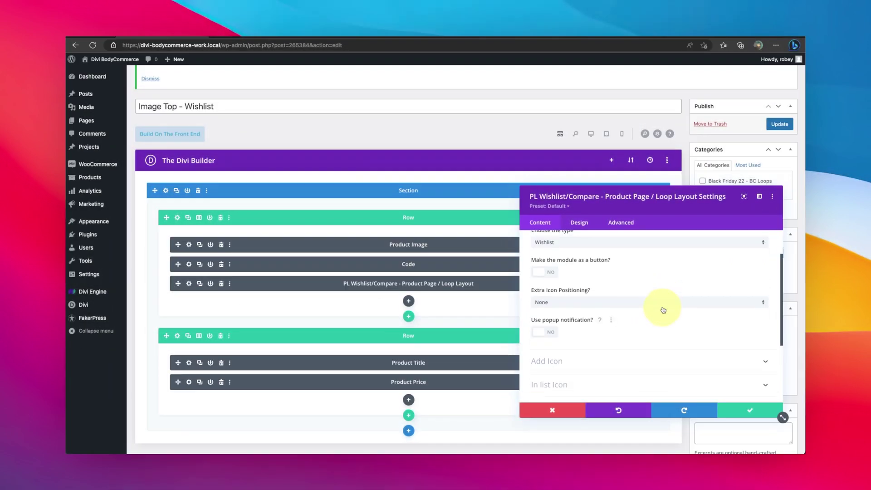
pyautogui.scroll(2, 661, 305)
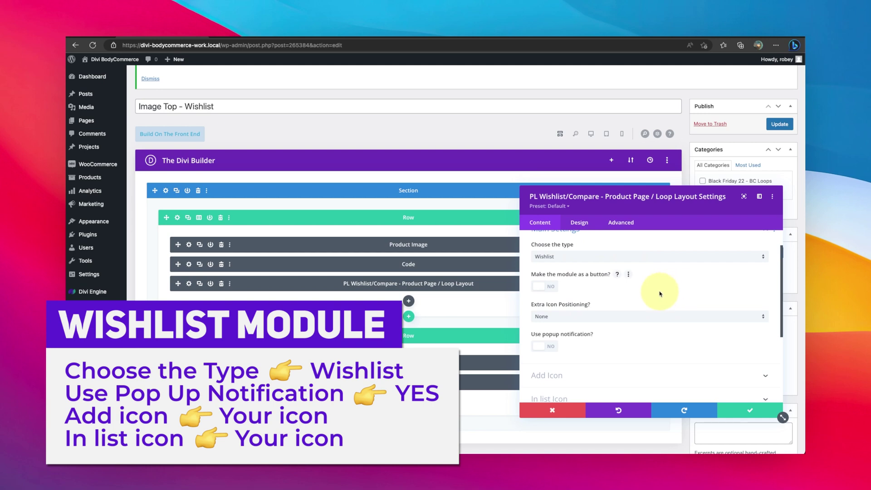
pyautogui.scroll(1, 659, 294)
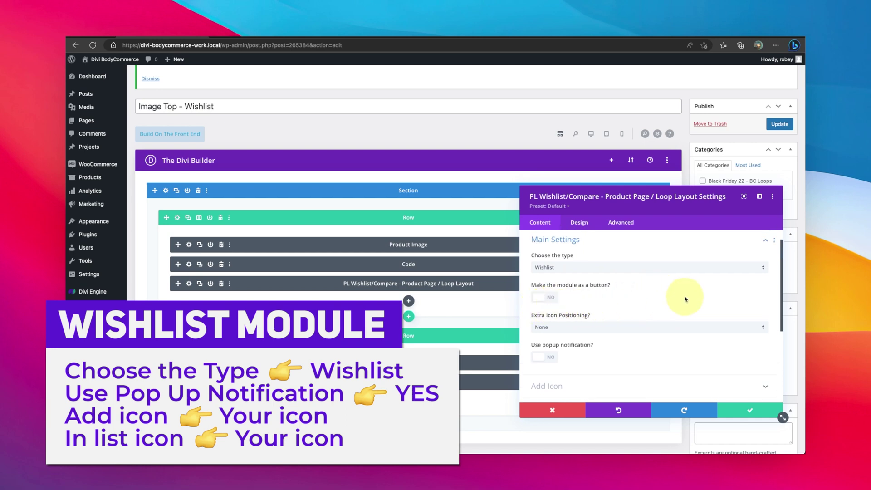
pyautogui.click(539, 297)
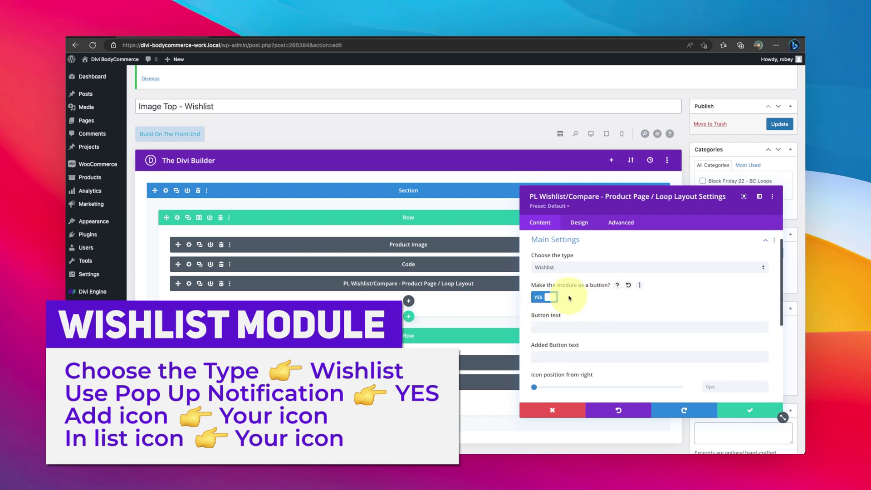
pyautogui.click(545, 297)
pyautogui.scroll(-2, 572, 356)
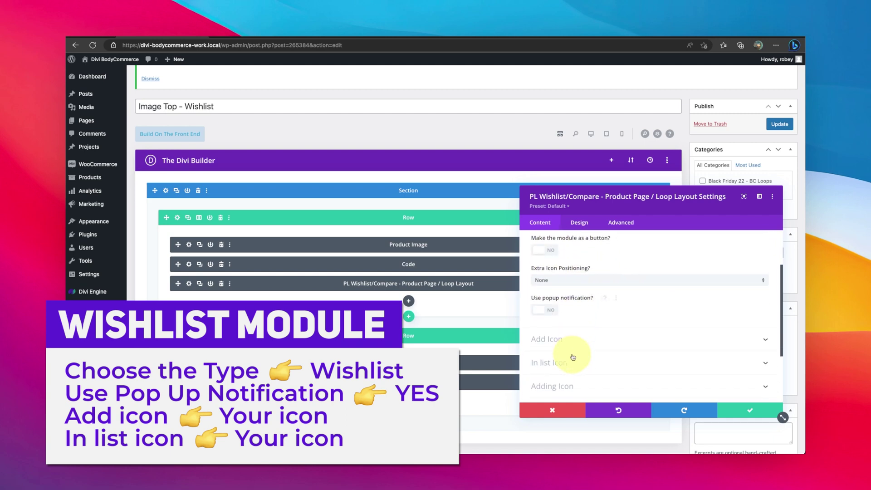
pyautogui.click(544, 311)
pyautogui.scroll(-2, 608, 313)
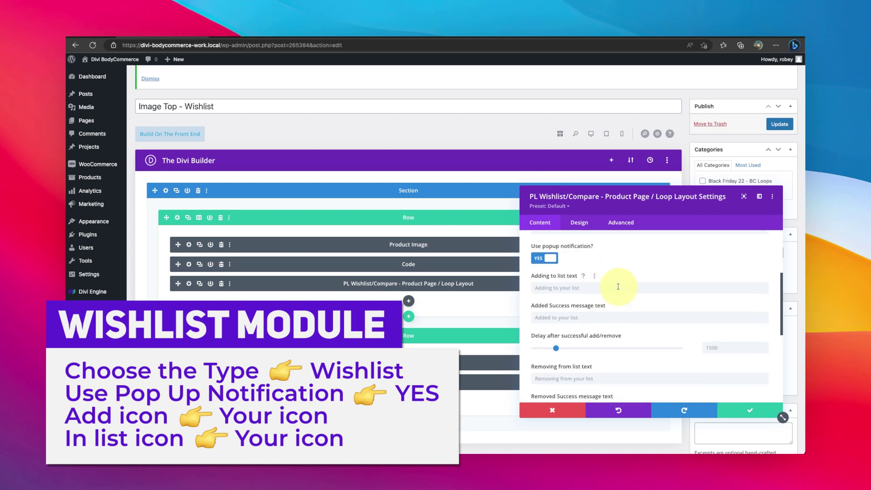
pyautogui.scroll(-6, 615, 313)
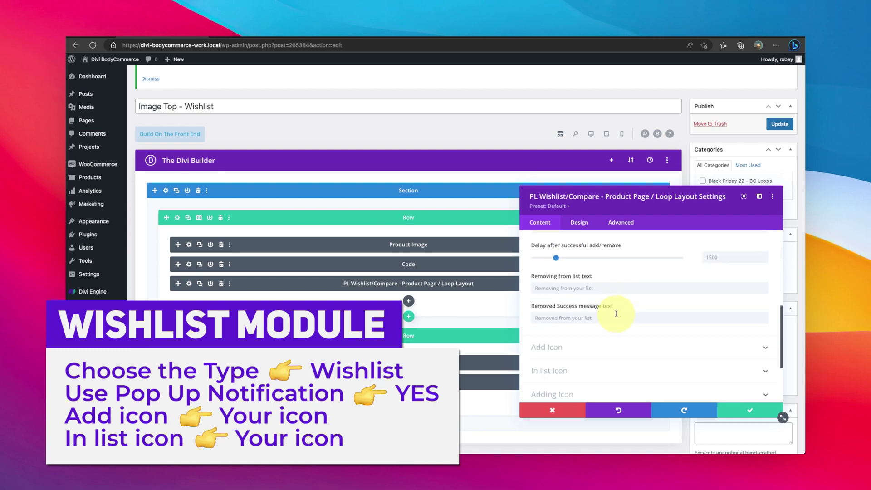
# Set the module's Add Icon to a heart found by searching 'hear'.
pyautogui.click(619, 292)
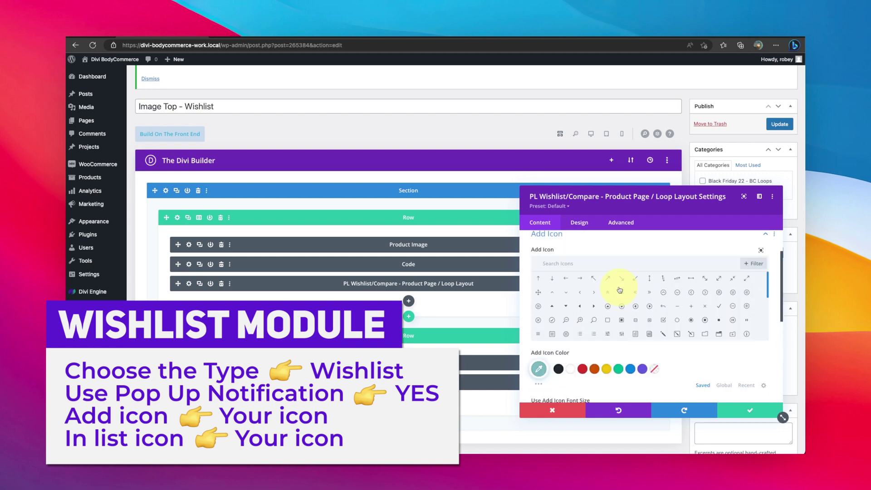
pyautogui.click(639, 270)
pyautogui.write('hear')
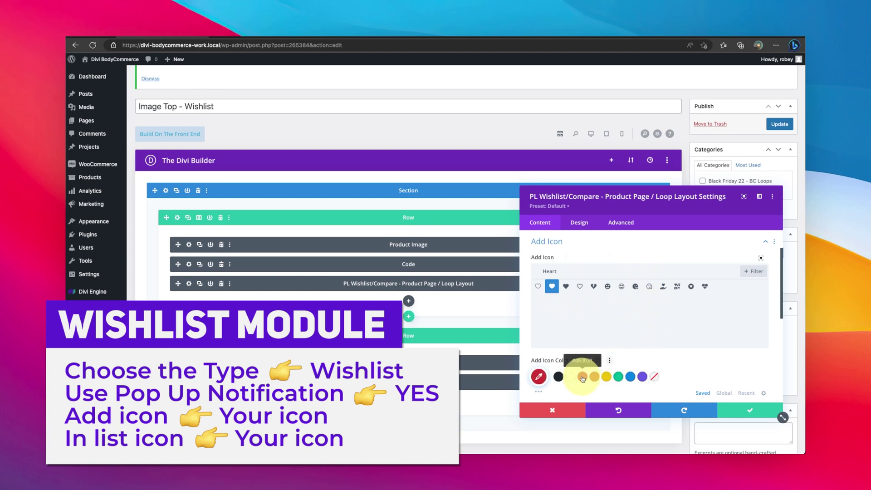
pyautogui.scroll(-5, 725, 372)
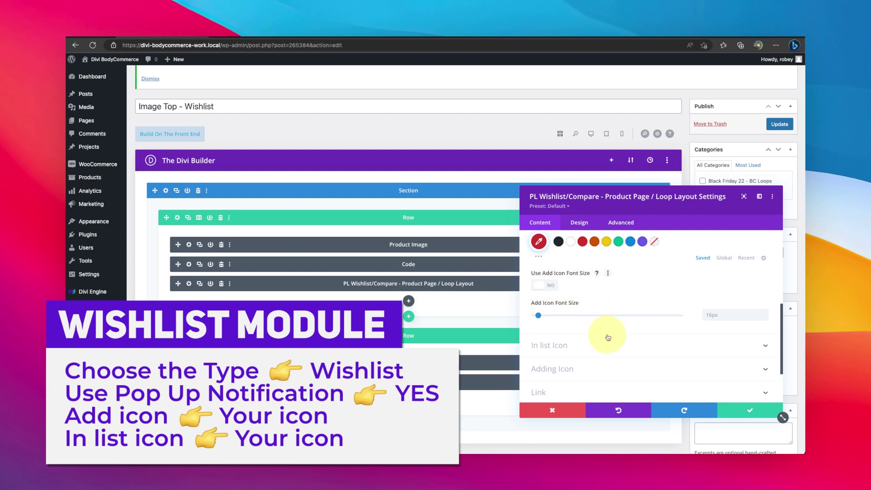
pyautogui.scroll(5, 642, 223)
pyautogui.scroll(5, 622, 324)
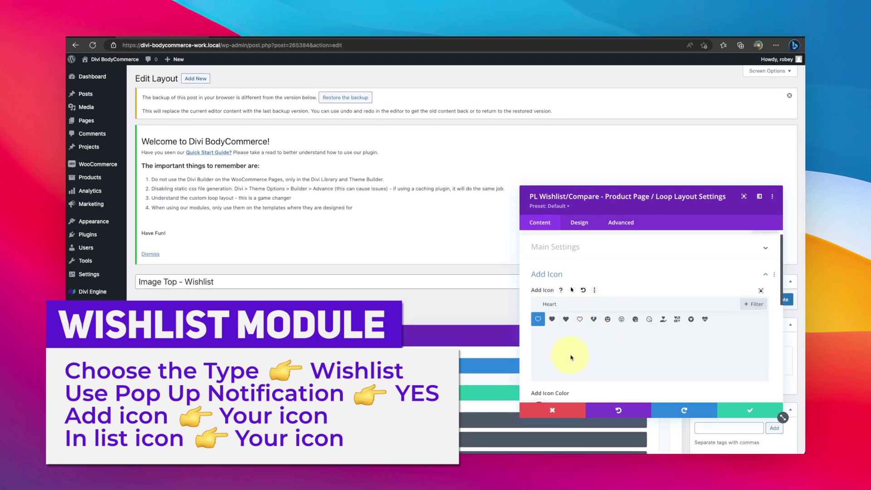
pyautogui.scroll(-5, 582, 363)
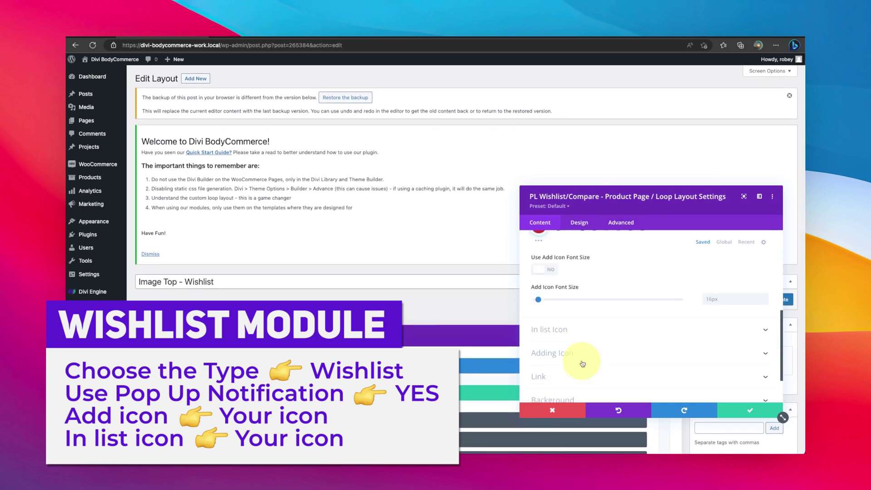
# Choose the filled heart as the In List icon by searching 'heart'.
pyautogui.click(582, 332)
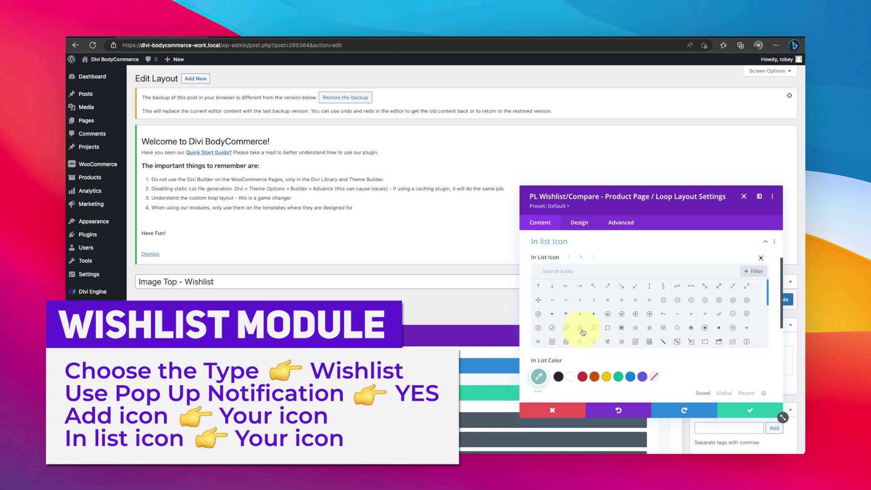
pyautogui.click(610, 270)
pyautogui.write('heart')
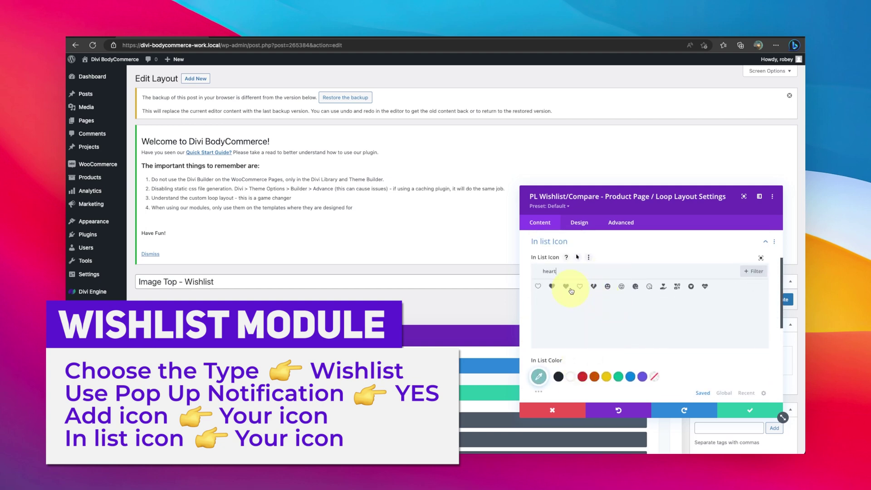
pyautogui.click(552, 286)
pyautogui.scroll(-2, 599, 326)
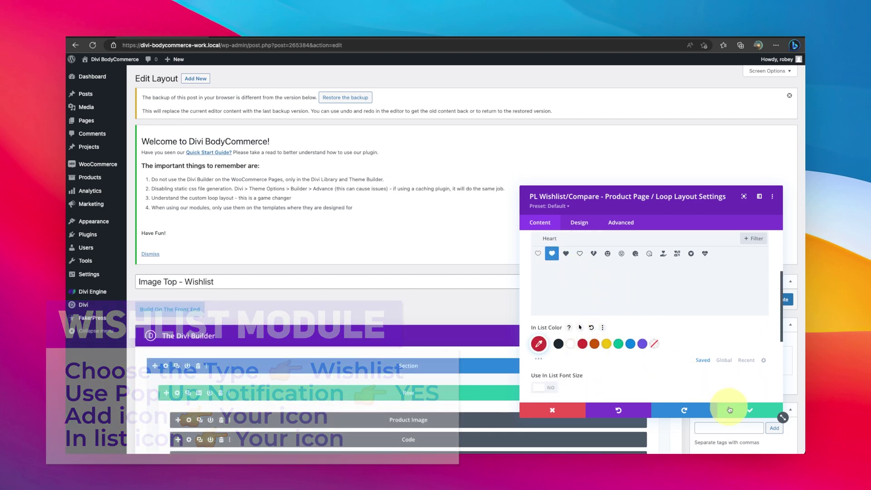
# Apply the module, keep the heart below the image in Phone View, update the layout, and view the shop page.
pyautogui.click(729, 409)
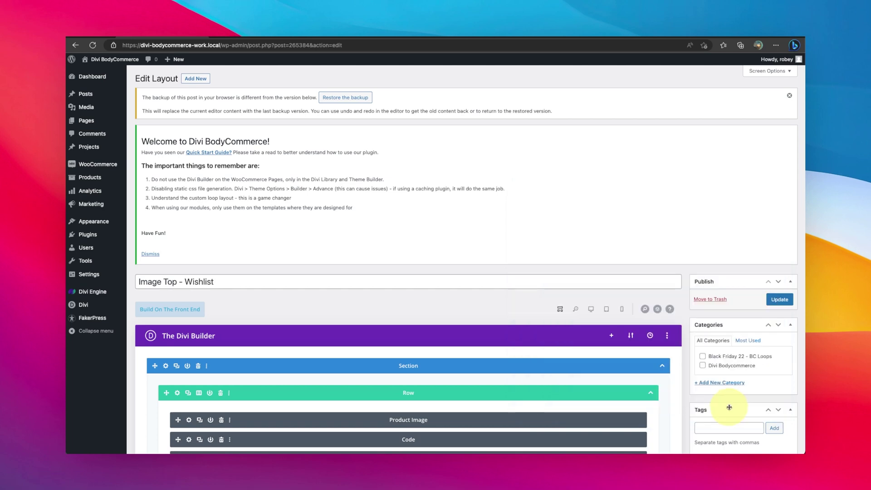
pyautogui.click(621, 310)
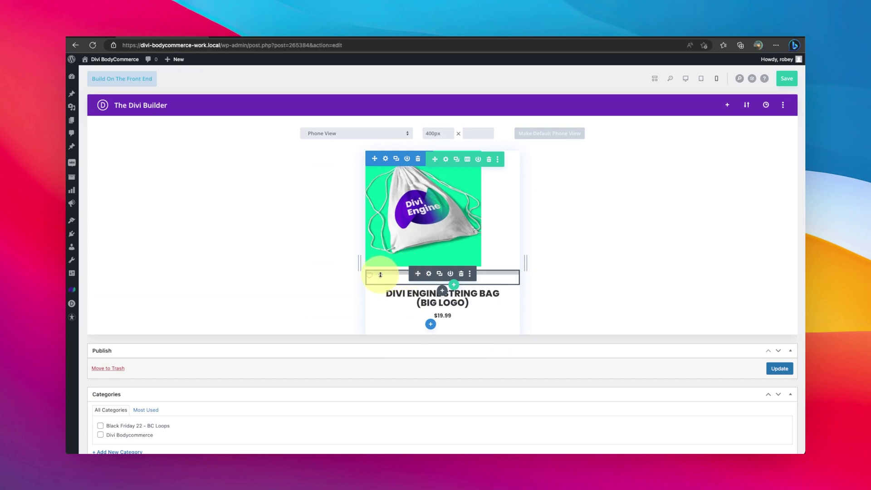
pyautogui.moveTo(380, 274); pyautogui.dragTo(385, 178)
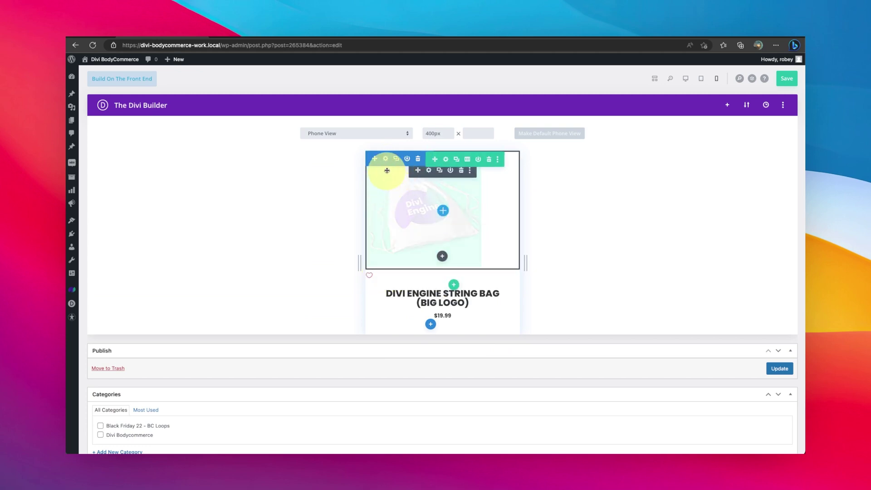
pyautogui.moveTo(455, 195); pyautogui.dragTo(449, 291)
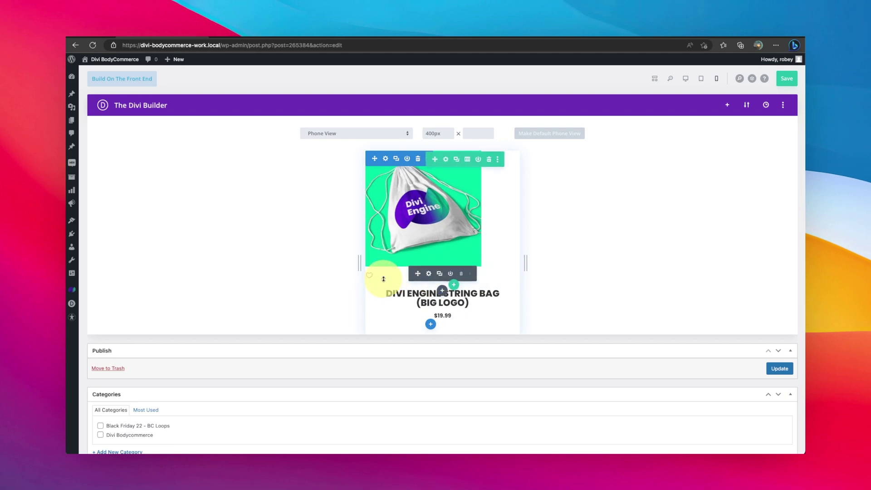
pyautogui.click(778, 369)
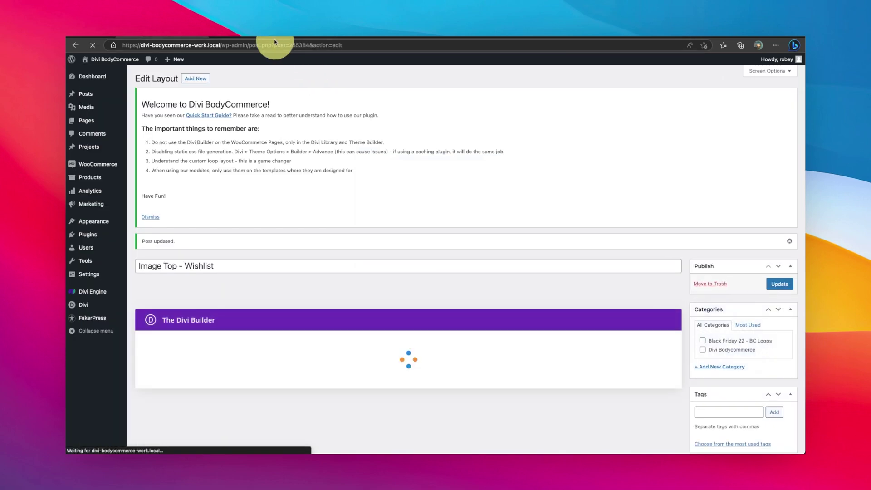
pyautogui.click(270, 38)
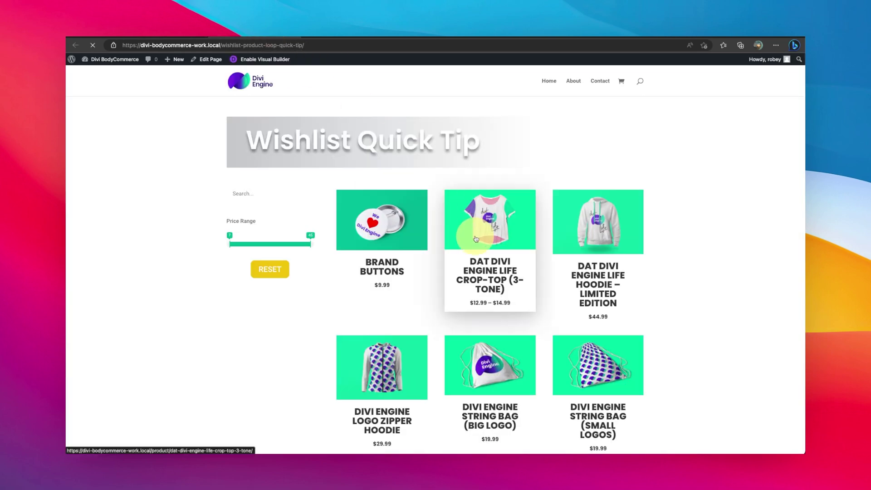
# Add Brand Buttons to the wishlist using its heart icon on the shop page.
pyautogui.click(340, 261)
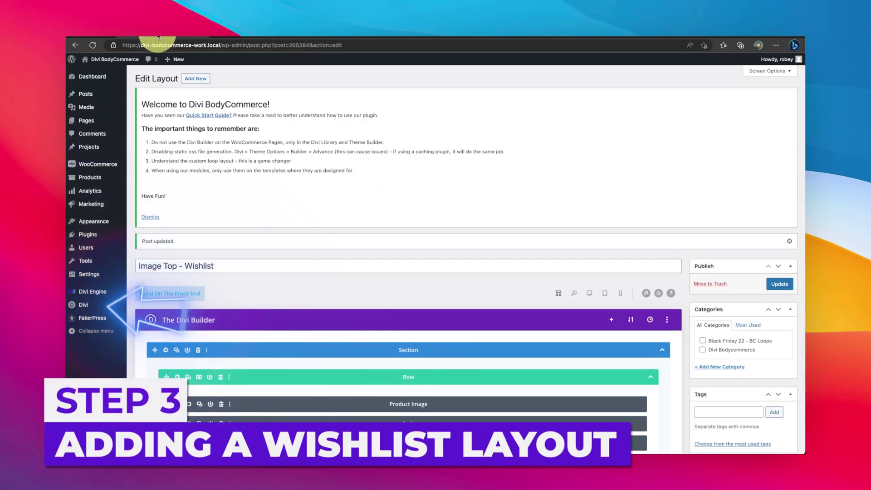
# Create a Divi Library item named 'My Wishlist' with layout type Layout.
pyautogui.moveTo(113, 311)
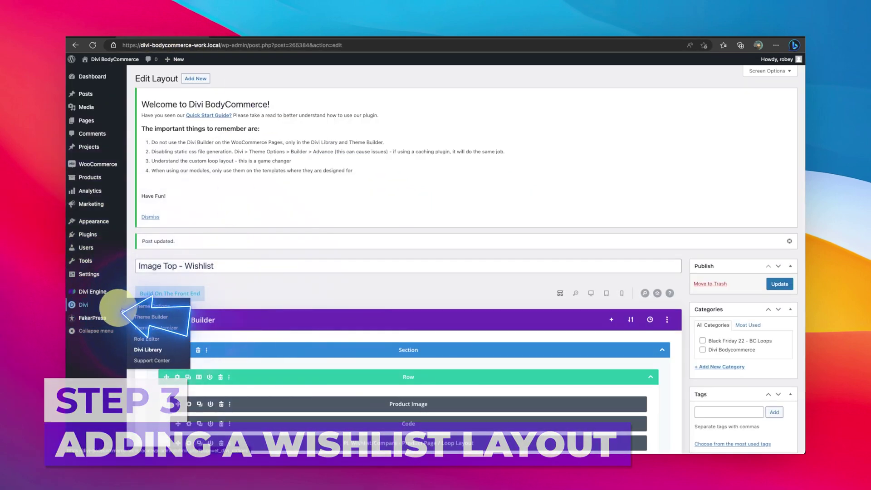
pyautogui.click(148, 349)
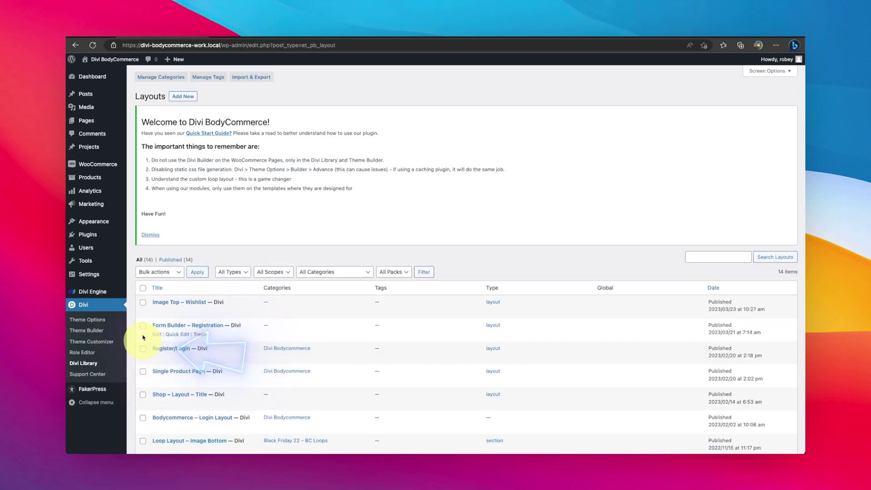
pyautogui.click(182, 97)
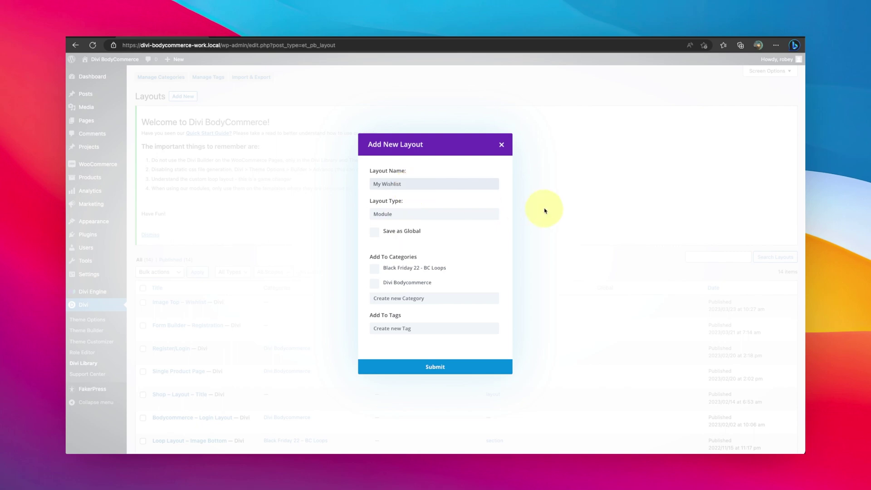
pyautogui.click(404, 218)
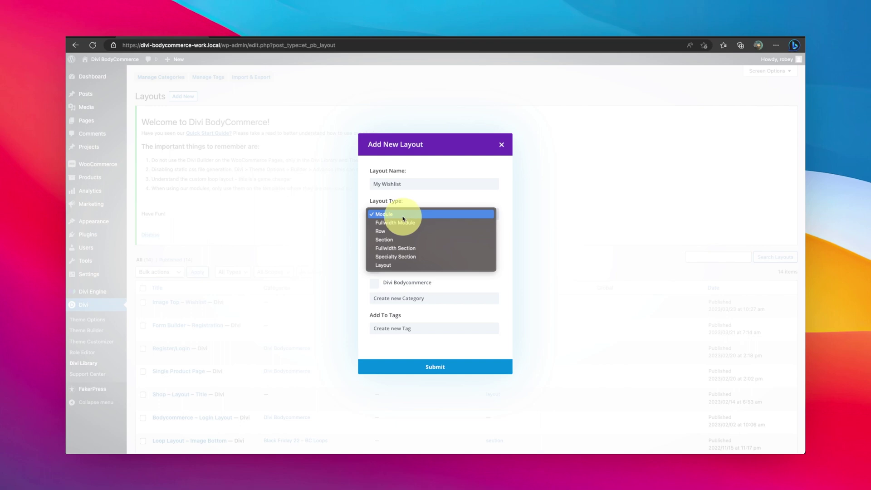
pyautogui.click(388, 265)
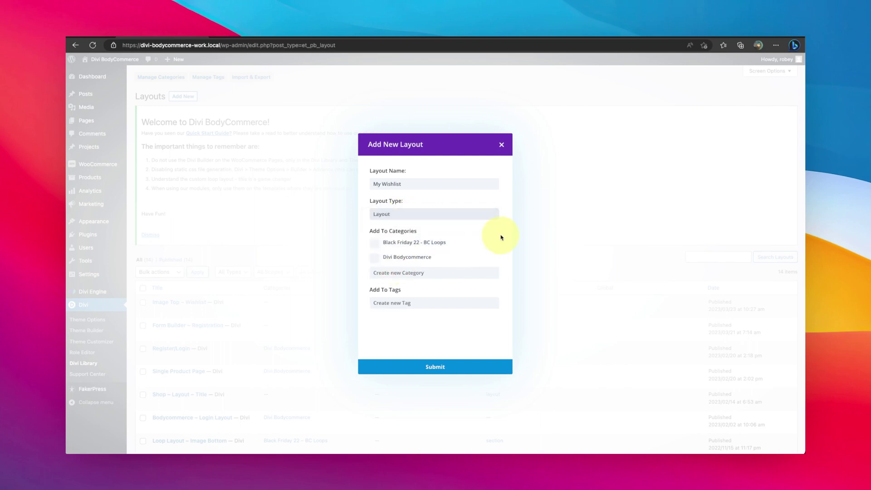
pyautogui.click(426, 369)
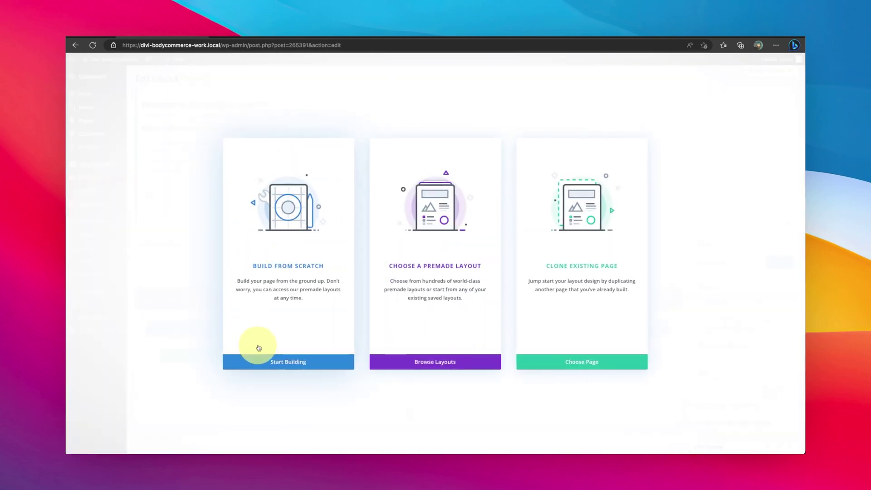
# Build from scratch with a one-column row holding an ARP Product Loop module.
pyautogui.click(276, 360)
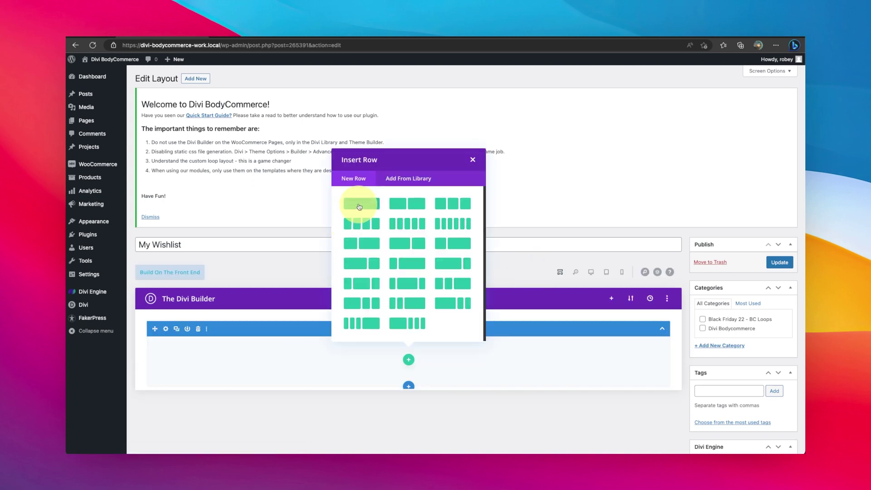
pyautogui.click(359, 207)
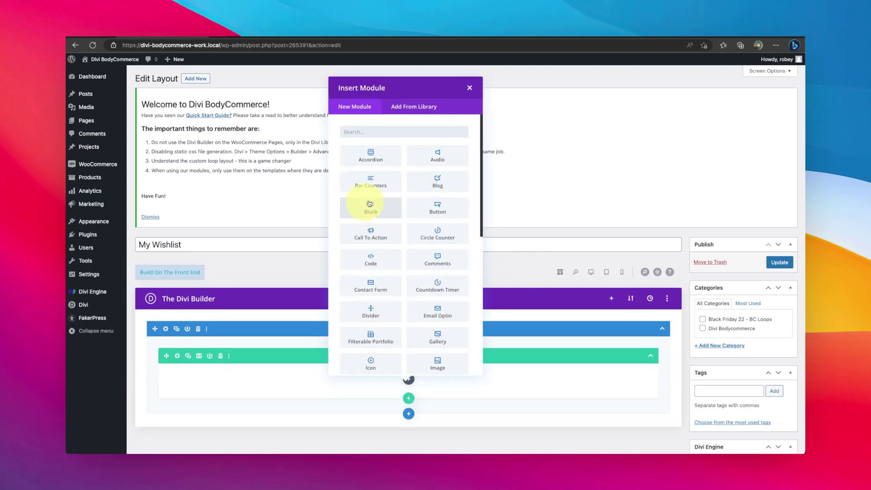
pyautogui.write('produ')
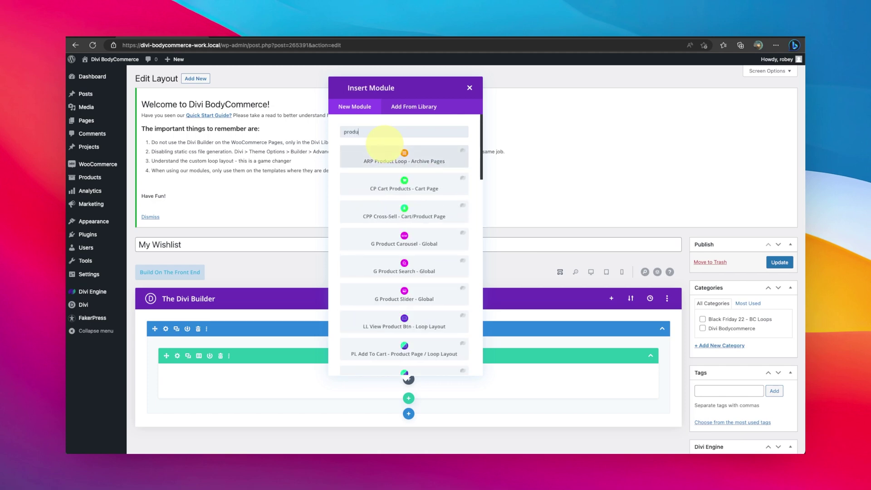
pyautogui.click(433, 160)
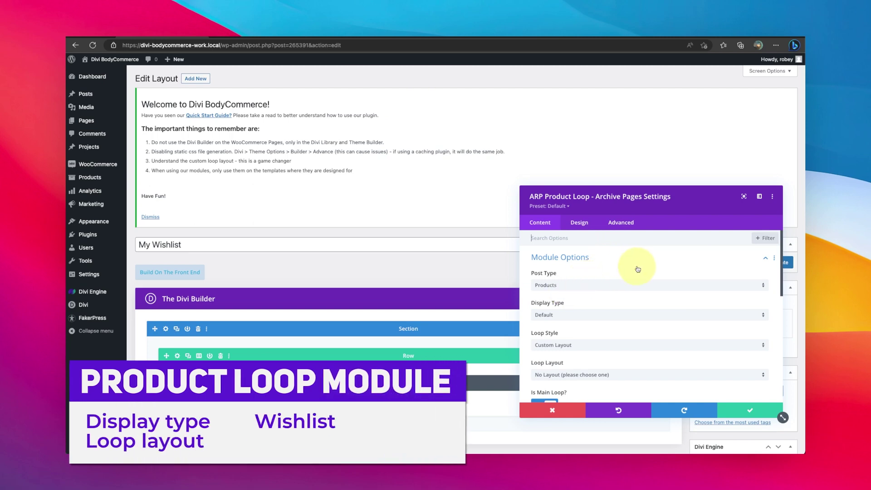
# Set the loop to display the Wishlist with the Image Top - Wishlist layout, then save and update.
pyautogui.scroll(-2, 627, 323)
pyautogui.scroll(1, 626, 323)
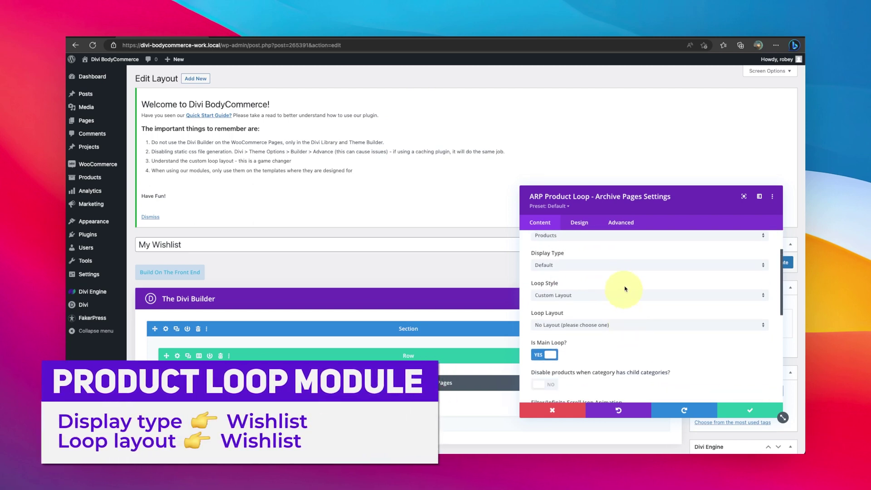
pyautogui.click(631, 266)
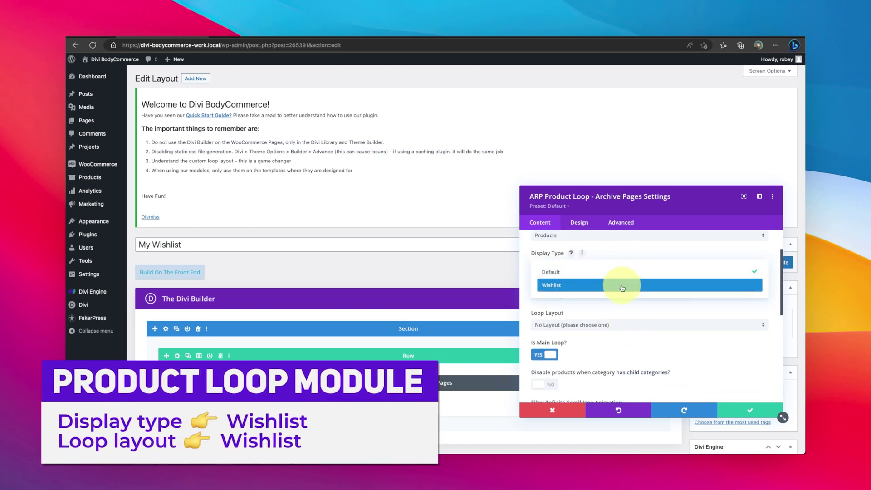
pyautogui.click(622, 286)
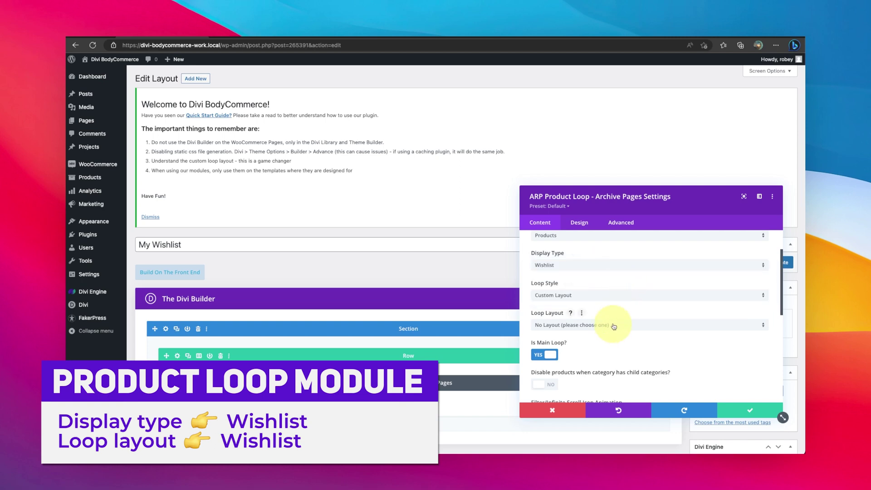
pyautogui.click(594, 326)
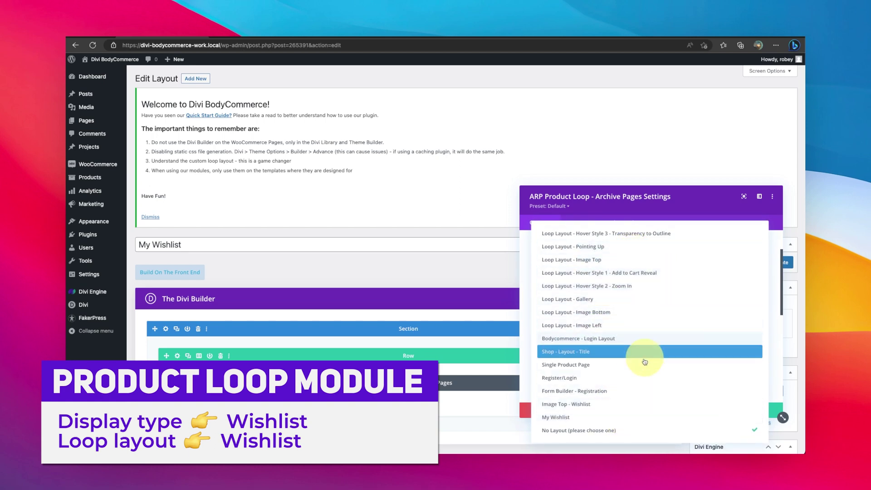
pyautogui.click(629, 403)
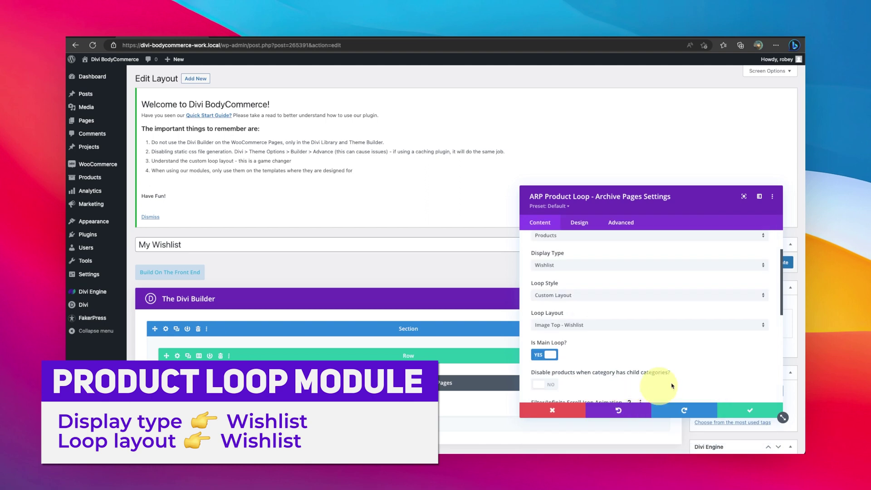
pyautogui.click(756, 416)
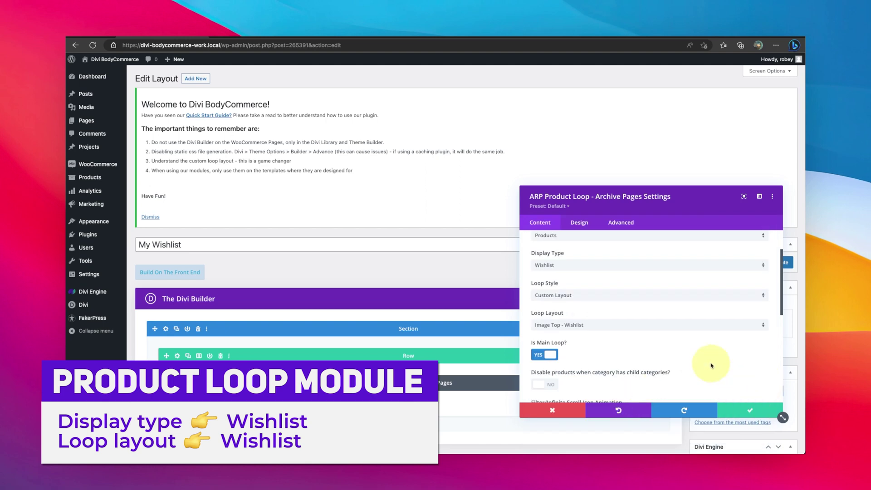
pyautogui.scroll(-3, 711, 365)
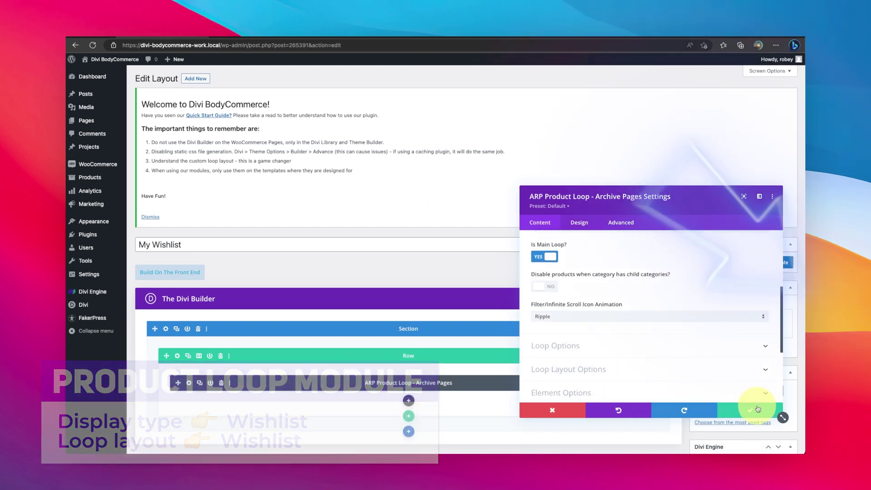
pyautogui.click(753, 409)
pyautogui.click(776, 263)
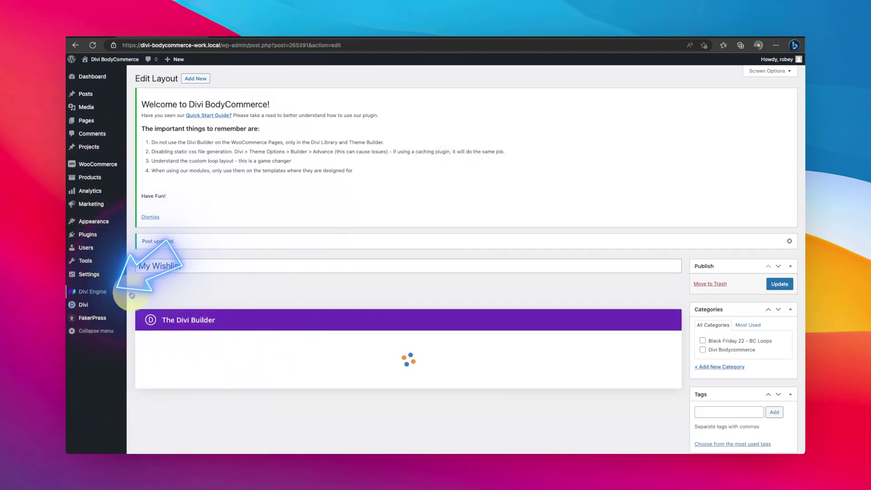
# Set Select Wishlist Layout to My Wishlist under BodyCommerce Account Pages and save the changes.
pyautogui.moveTo(107, 294)
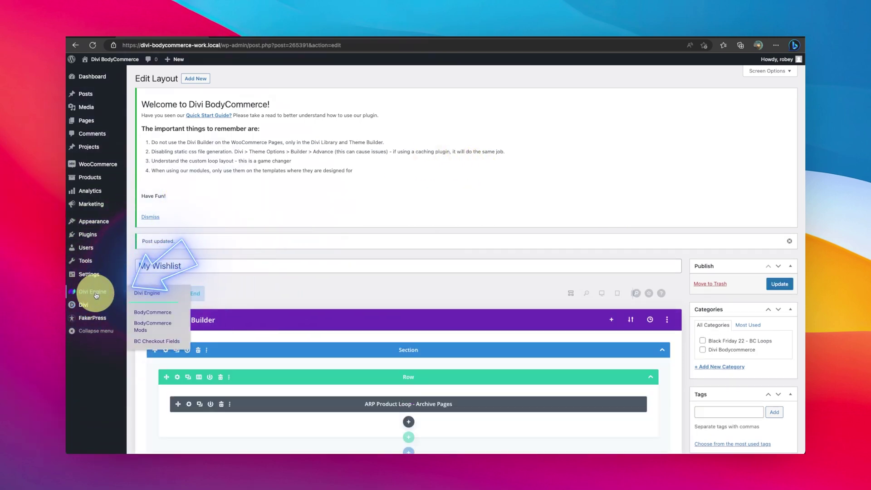
pyautogui.click(152, 313)
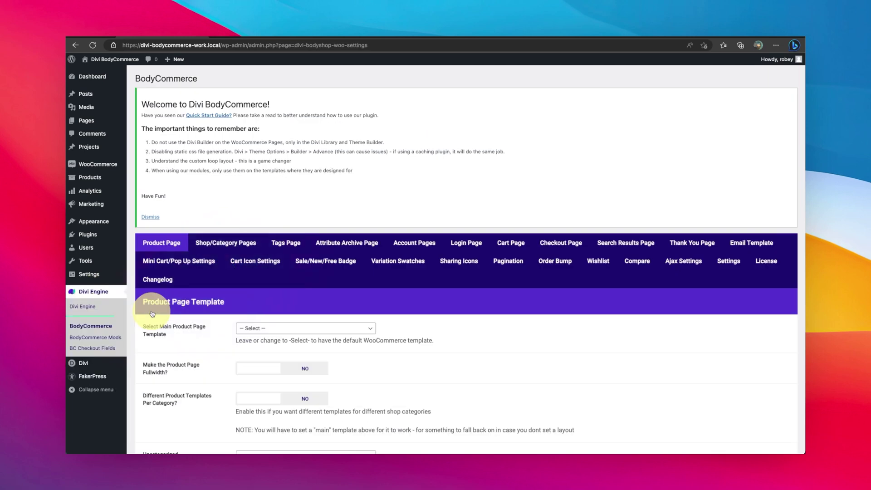
pyautogui.click(416, 248)
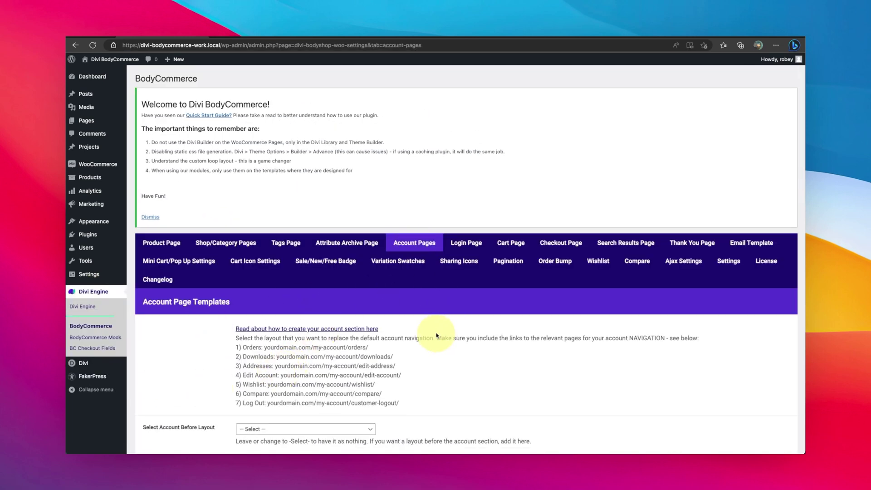
pyautogui.scroll(-3, 436, 336)
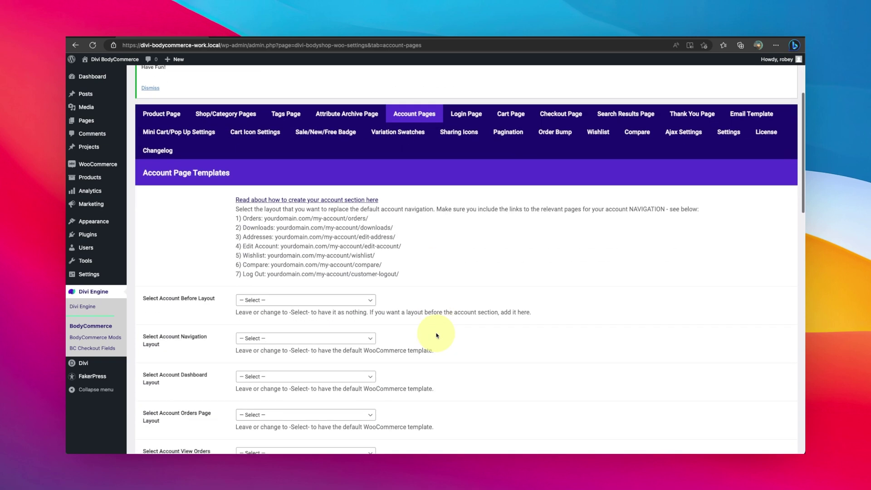
pyautogui.scroll(-2, 436, 336)
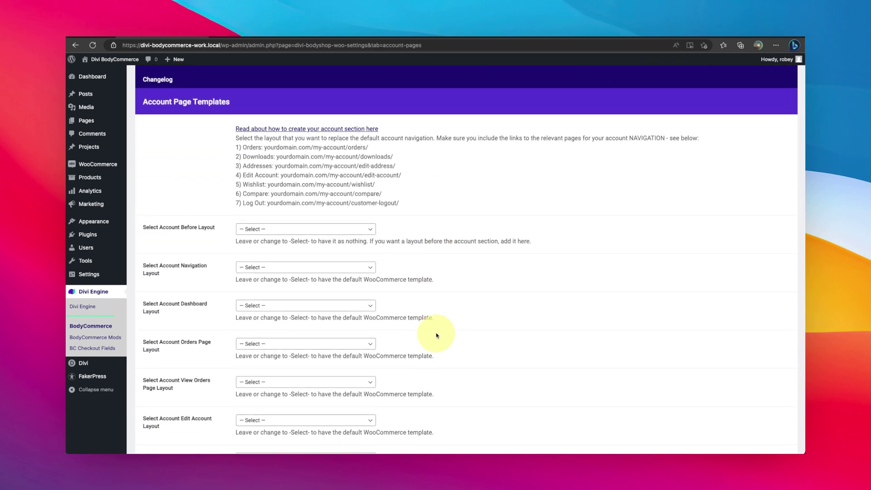
pyautogui.scroll(-8, 437, 335)
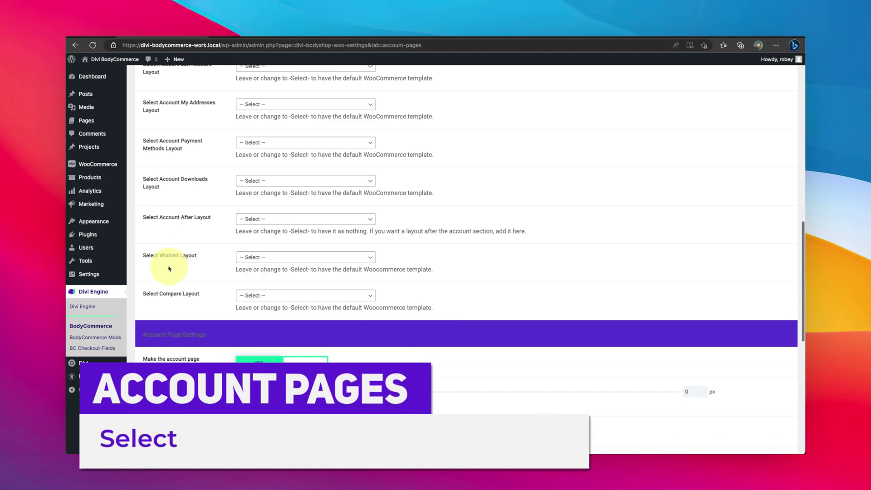
pyautogui.click(313, 257)
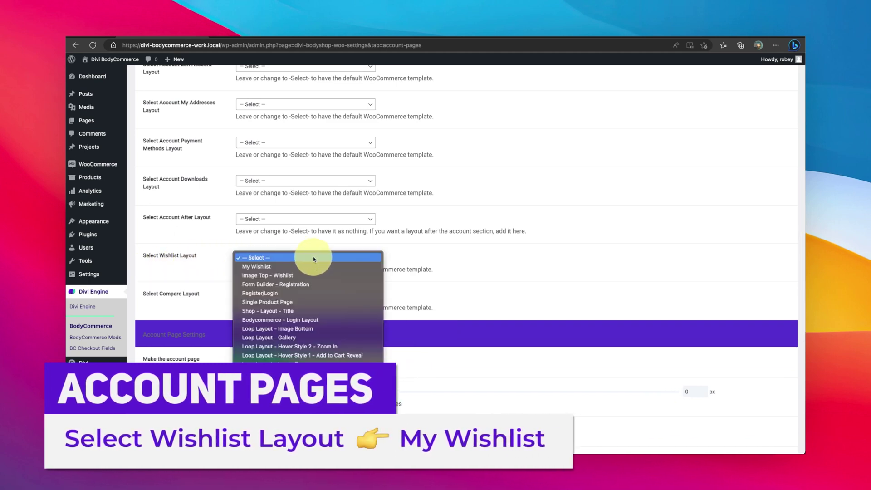
pyautogui.click(313, 266)
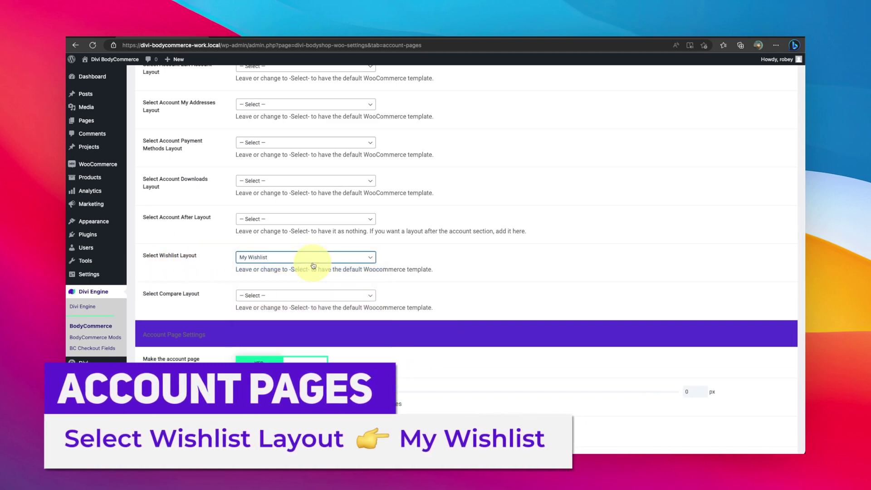
pyautogui.scroll(-10, 485, 299)
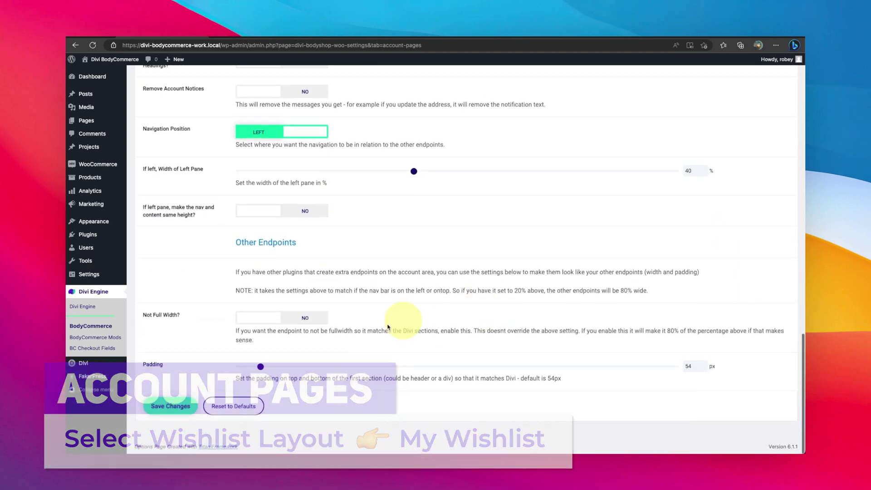
pyautogui.click(181, 411)
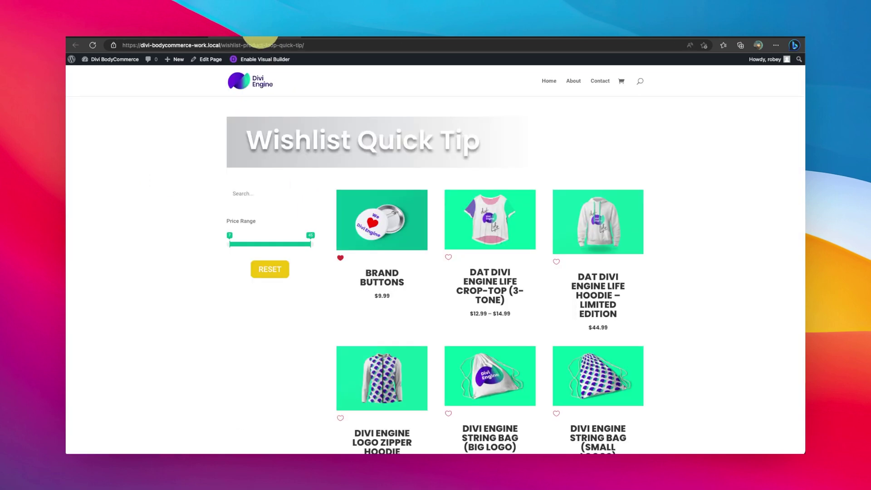
pyautogui.click(304, 43)
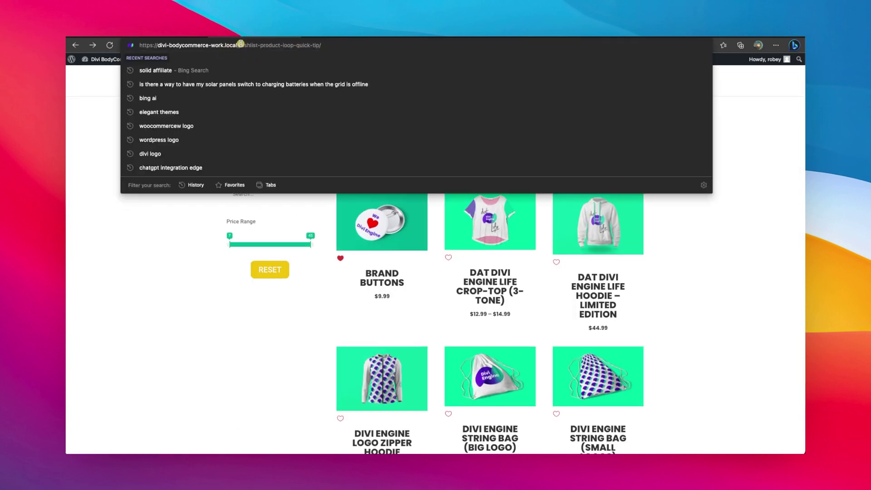
pyautogui.write('my-account/wishlist/')
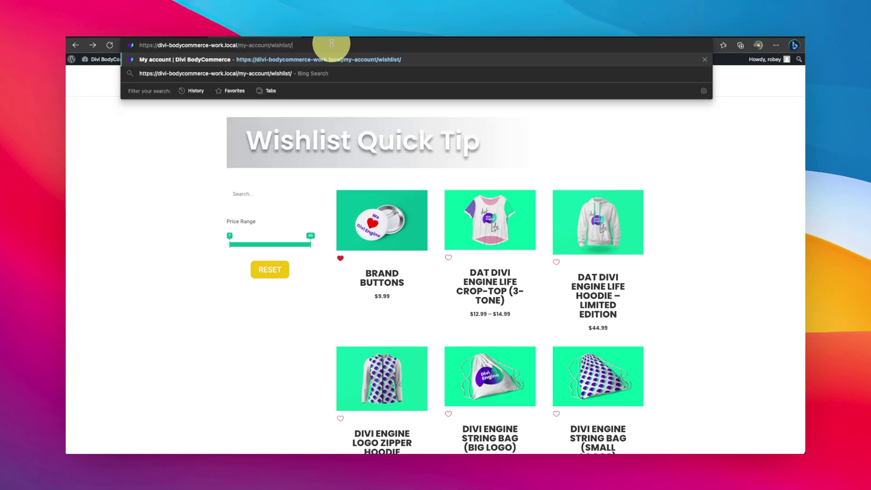
pyautogui.press('Return')
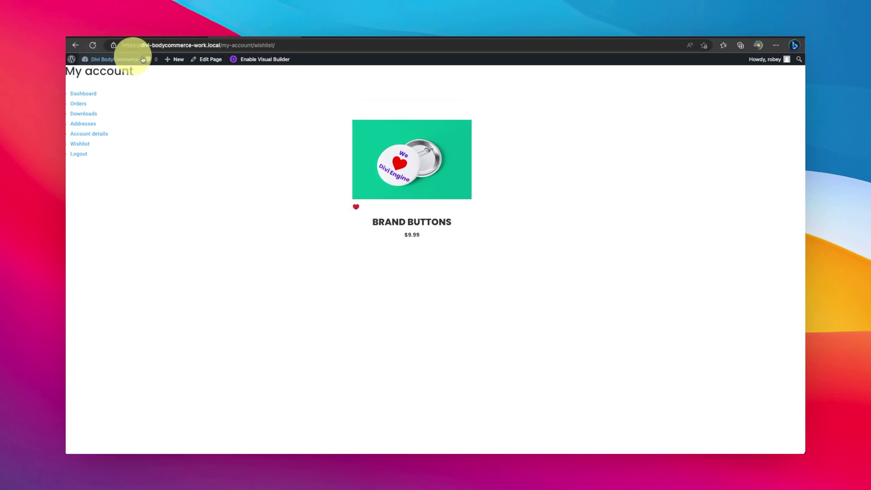
pyautogui.rightClick(75, 43)
pyautogui.click(94, 56)
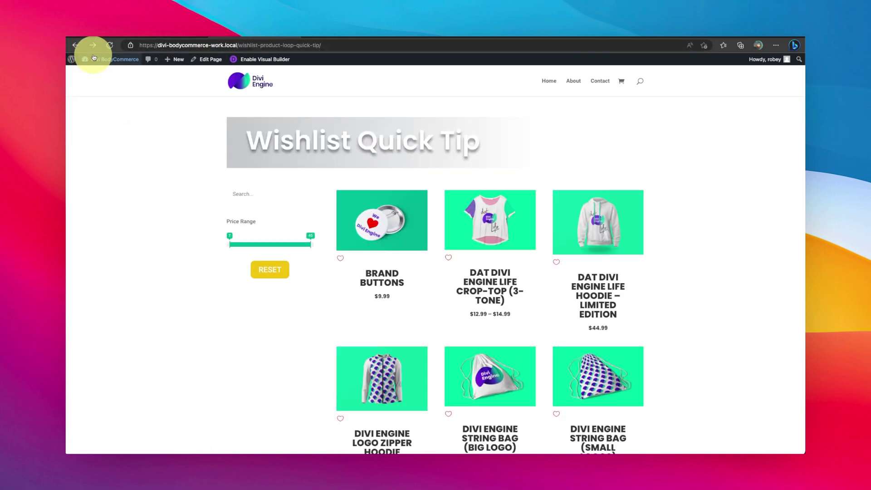
# Reload the shop and add the Crop-Top (3-Tone) and Limited Edition Hoodie to the wishlist.
pyautogui.click(109, 45)
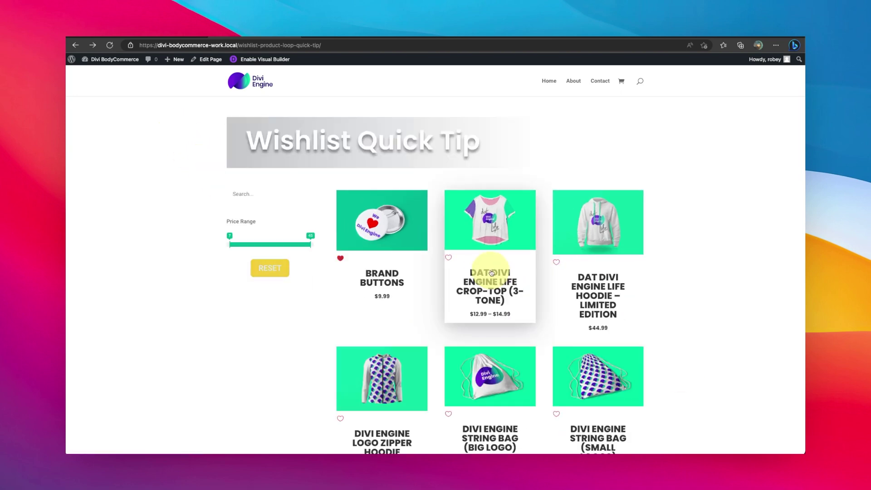
pyautogui.click(449, 258)
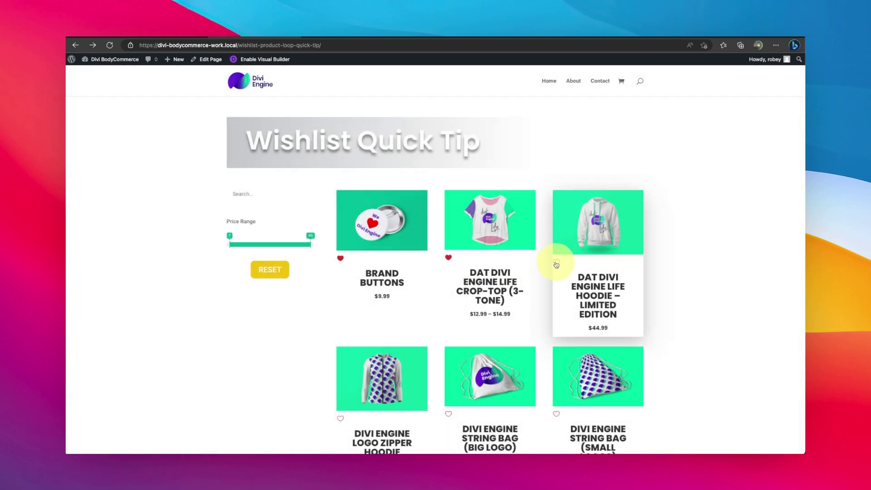
pyautogui.click(557, 262)
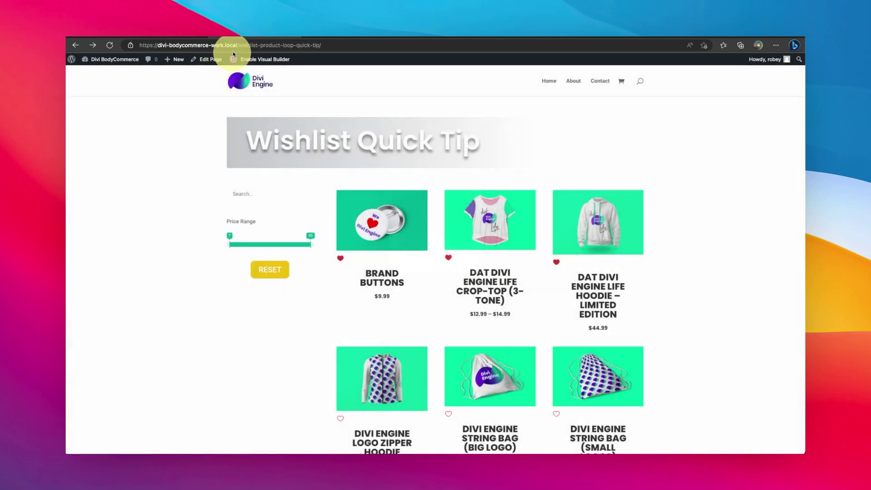
# Load the /my-account/wishlist/ page to see all three wishlisted products.
pyautogui.moveTo(238, 45); pyautogui.dragTo(368, 48)
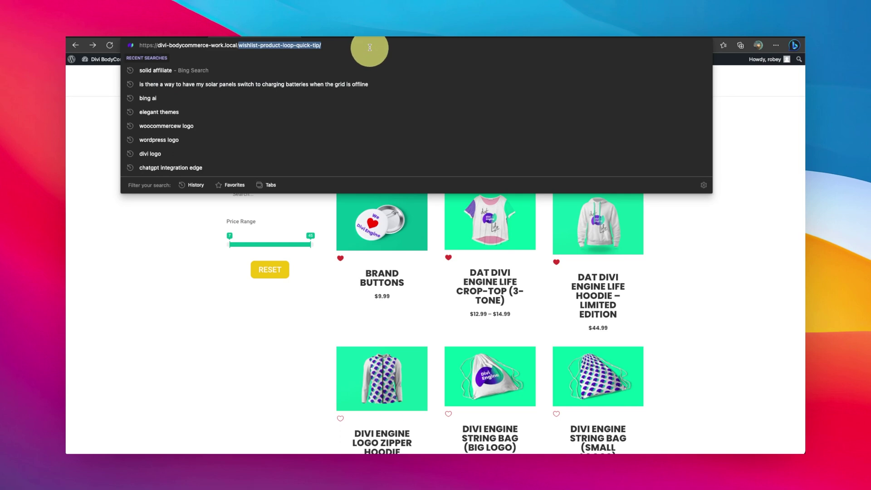
pyautogui.write('my-account/wishlist/')
pyautogui.press('Return')
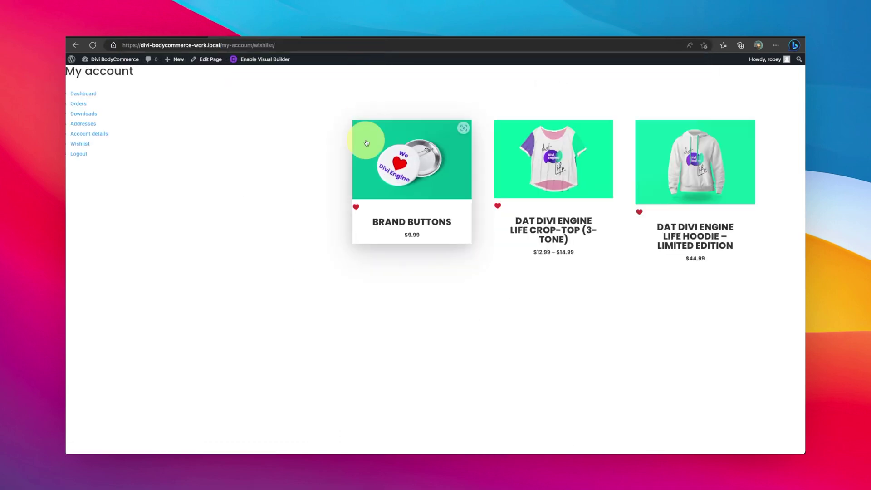